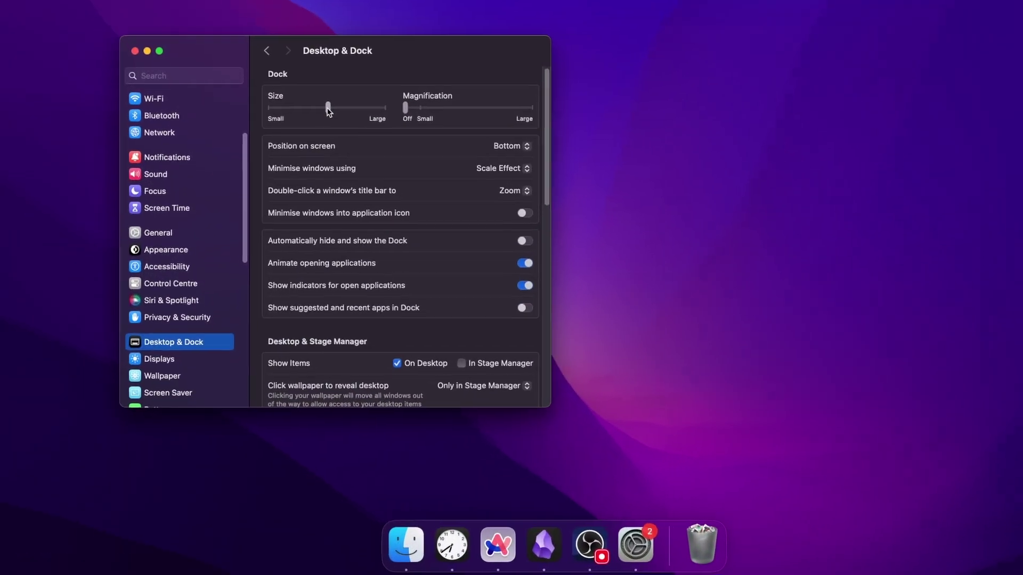
# Shrink the Dock, turn on magnification and auto-hide, then close System Settings
pyautogui.moveTo(328, 112); pyautogui.dragTo(295, 83)
pyautogui.moveTo(418, 81); pyautogui.dragTo(495, 83)
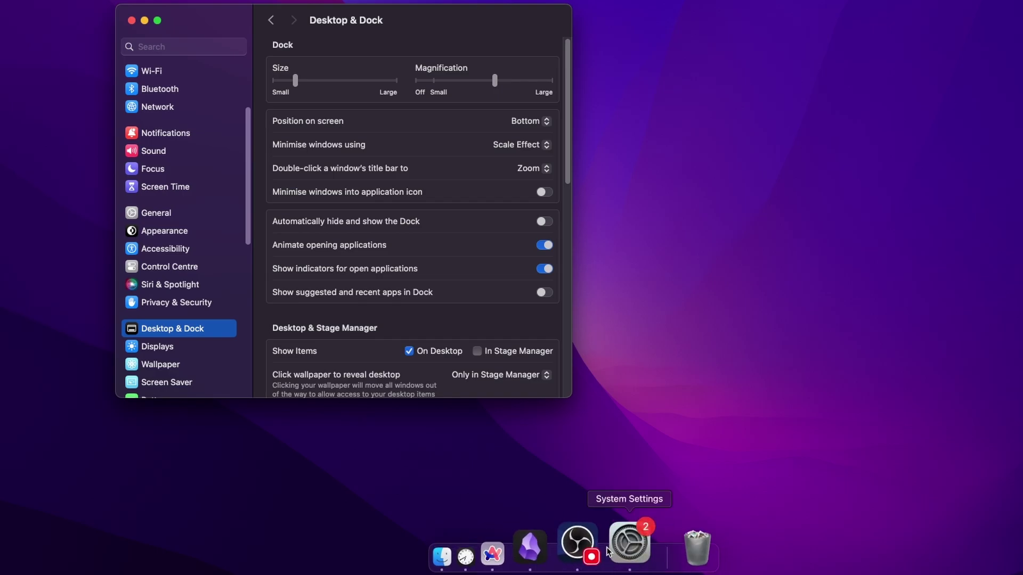
pyautogui.click(734, 223)
pyautogui.click(546, 224)
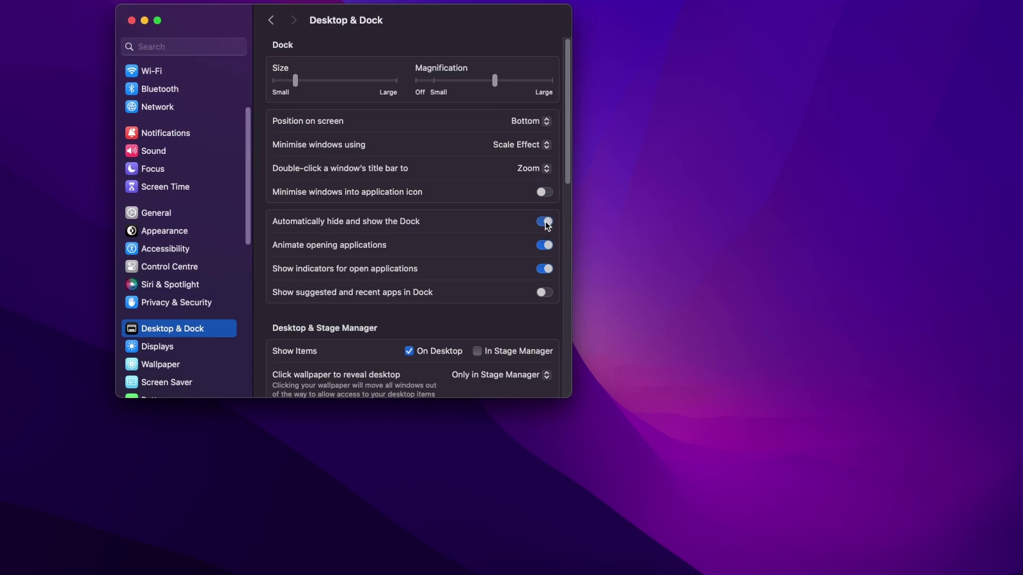
pyautogui.press('super+q')
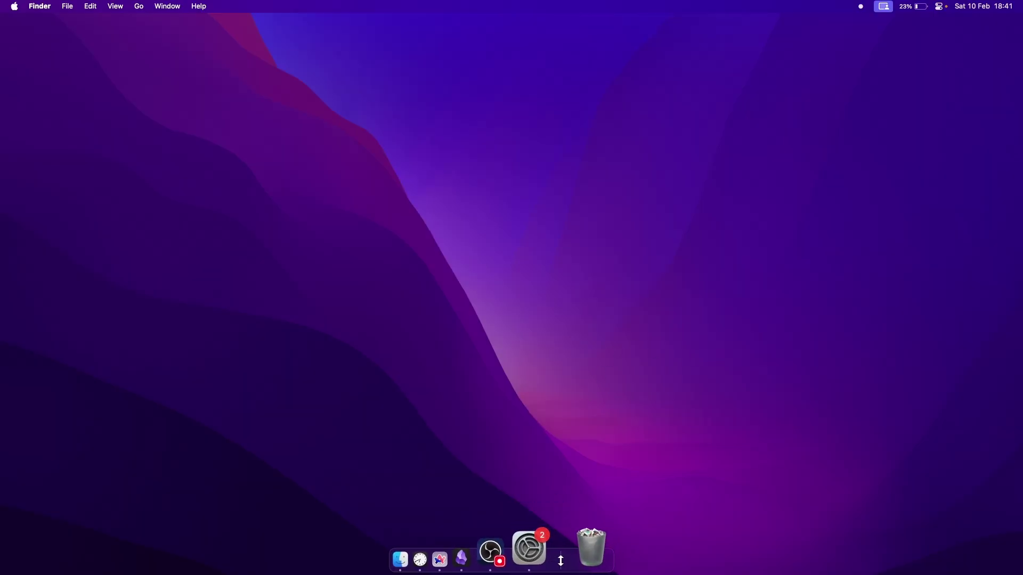
# Move the Dock to the right screen edge, then to the left edge
pyautogui.moveTo(573, 534); pyautogui.dragTo(847, 355)
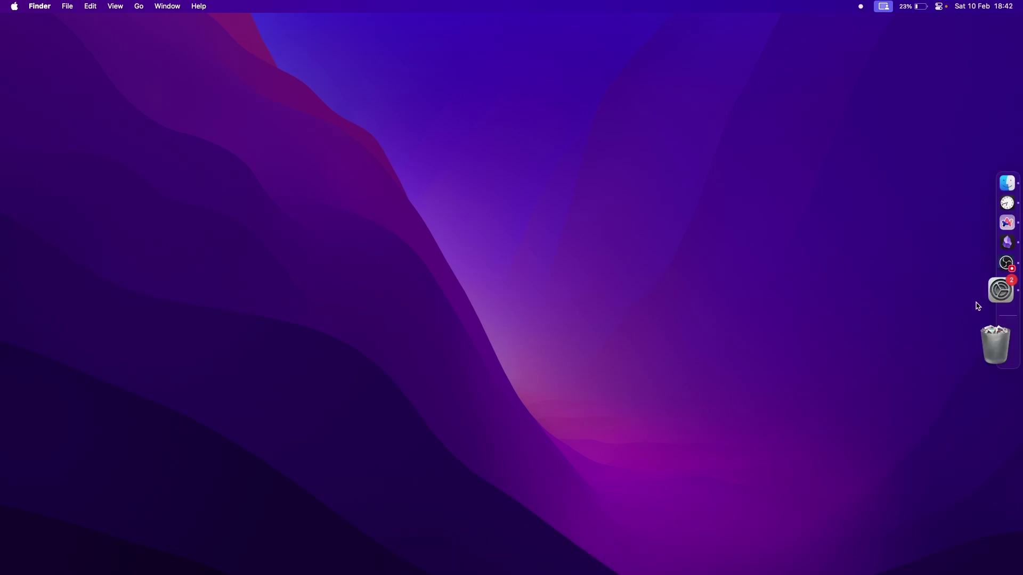
pyautogui.moveTo(894, 309); pyautogui.dragTo(92, 309)
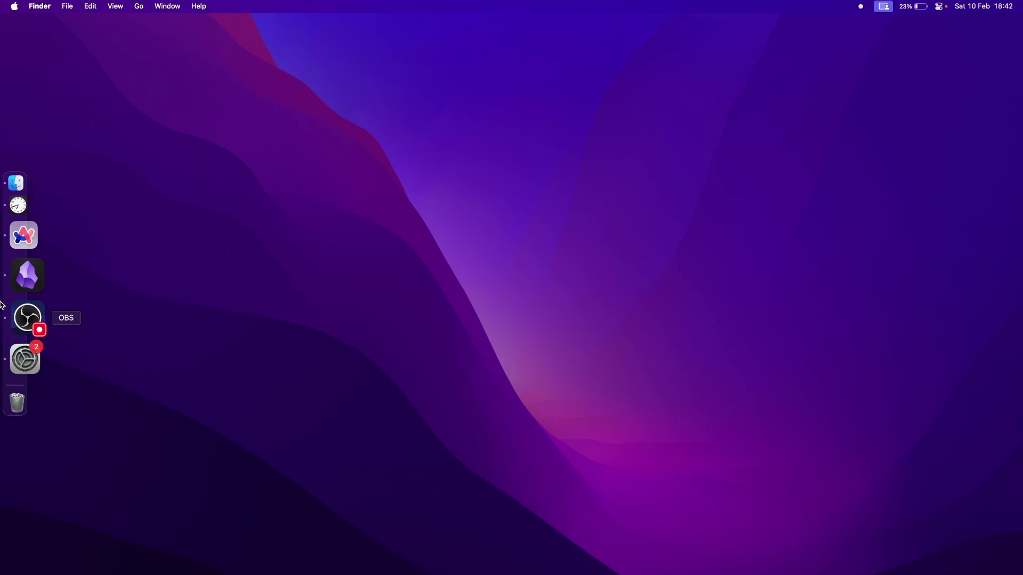
# Set the display to the scaled 2560 × 1440 resolution and close System Settings
pyautogui.click(24, 316)
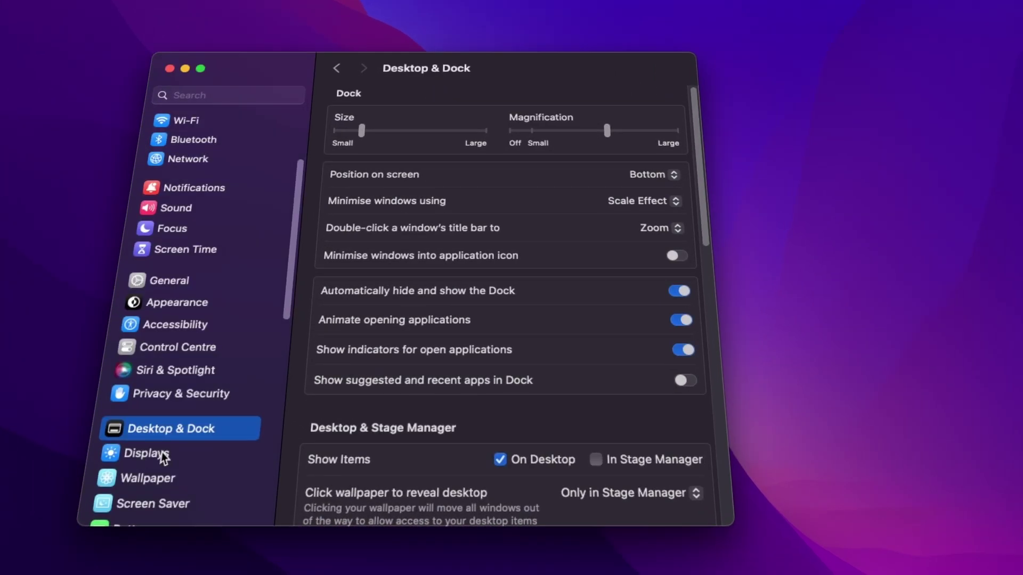
pyautogui.click(164, 457)
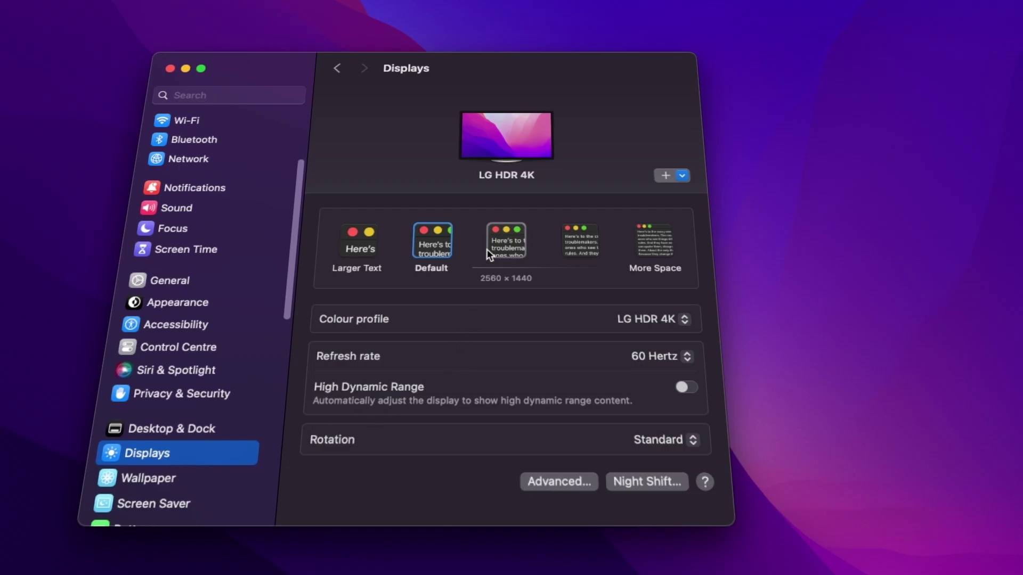
pyautogui.click(494, 244)
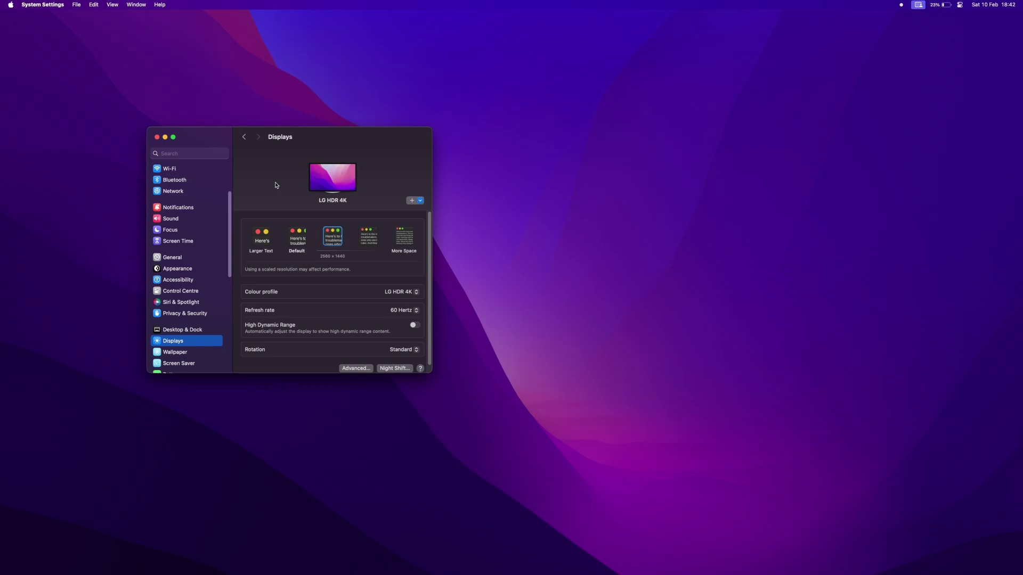
pyautogui.press('super+w')
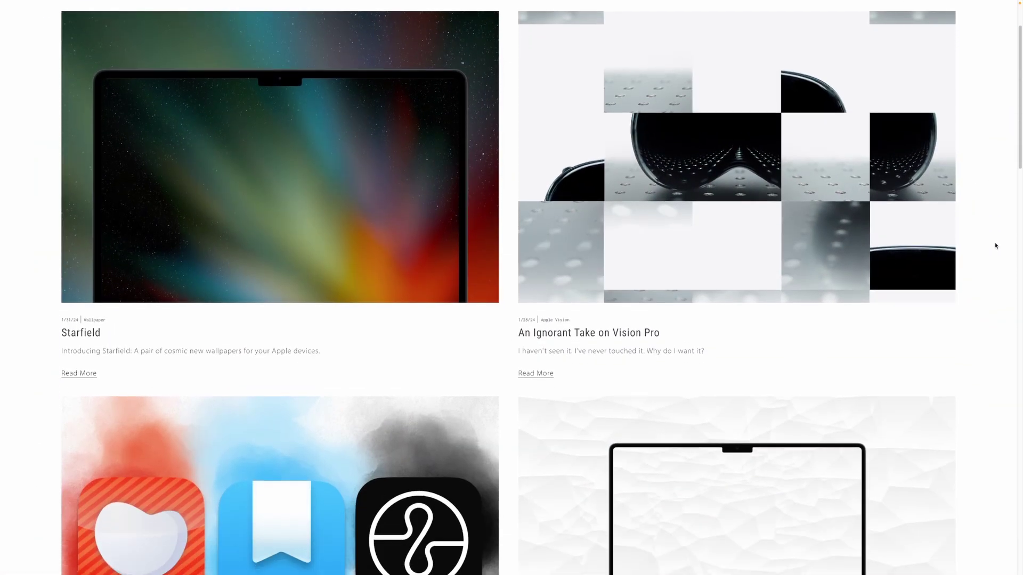
# Scroll through the Basic Apple Guy wallpaper posts such as Starfield and Mosaic
pyautogui.scroll(-5, 995, 245)
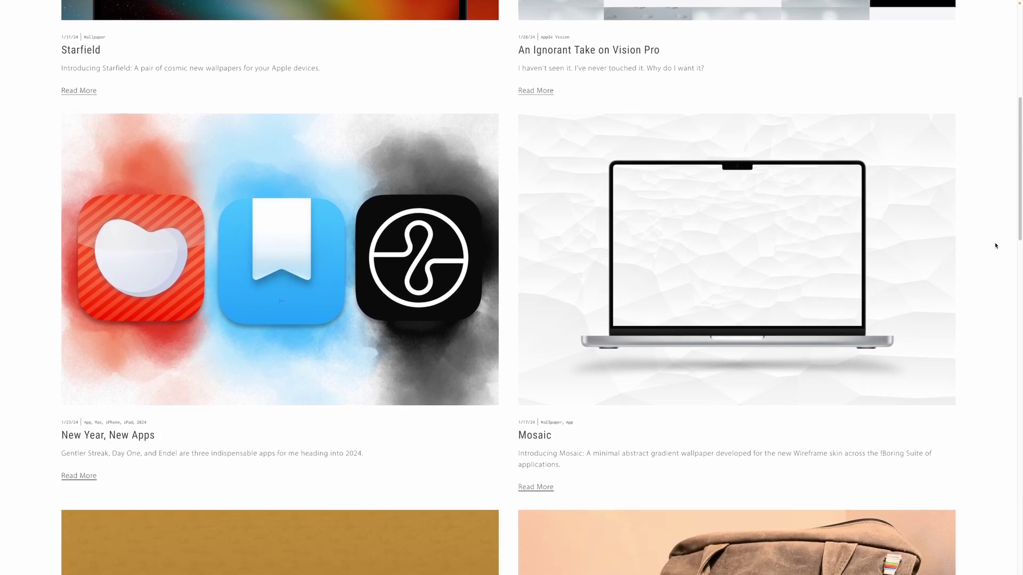
pyautogui.scroll(-2, 996, 246)
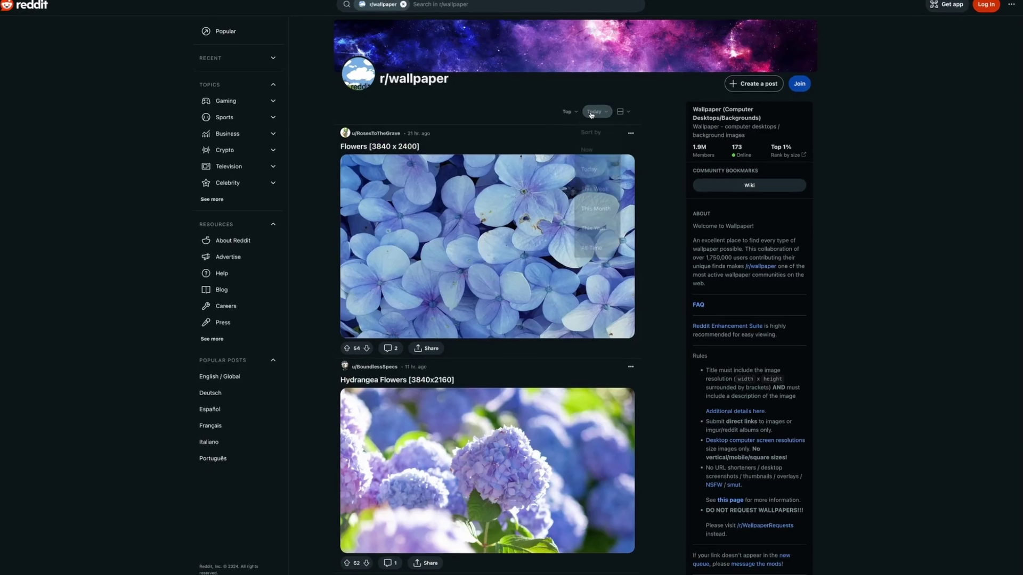
# Sort r/wallpaper by Top of All Time and browse down the feed
pyautogui.click(608, 82)
pyautogui.click(605, 238)
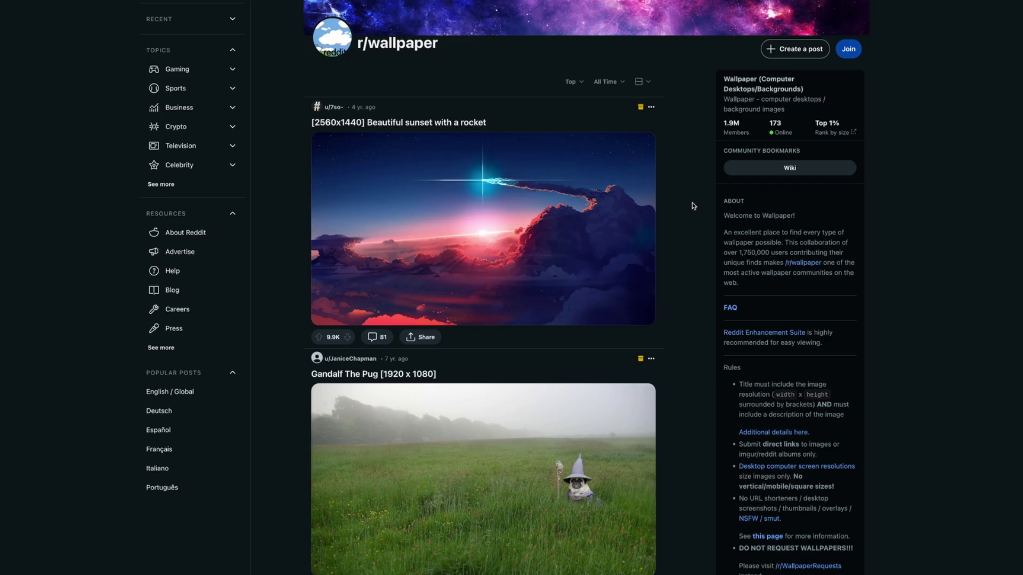
pyautogui.scroll(-4, 695, 206)
pyautogui.scroll(-6, 694, 206)
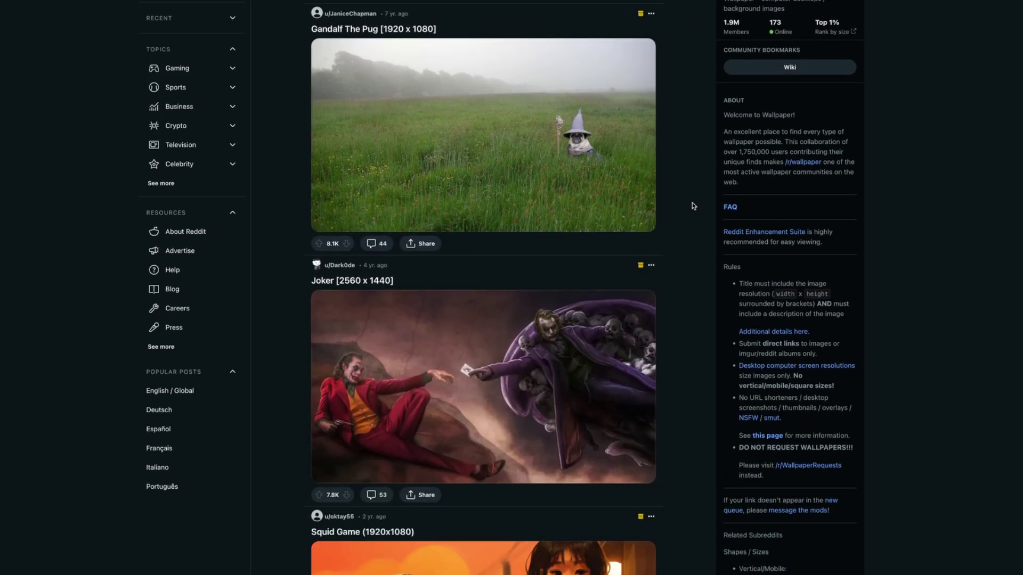
pyautogui.scroll(-8, 694, 205)
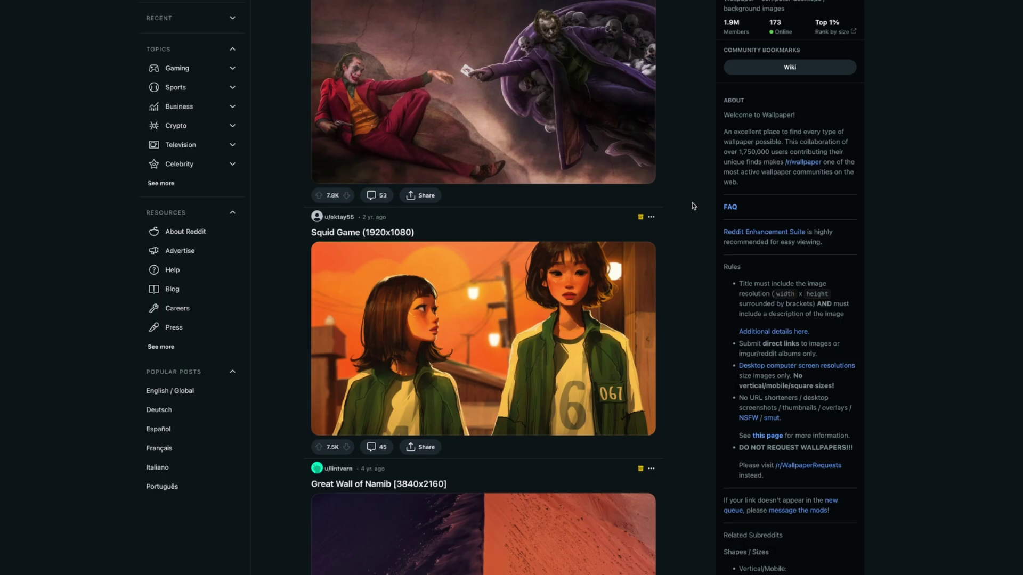
pyautogui.scroll(-6, 693, 205)
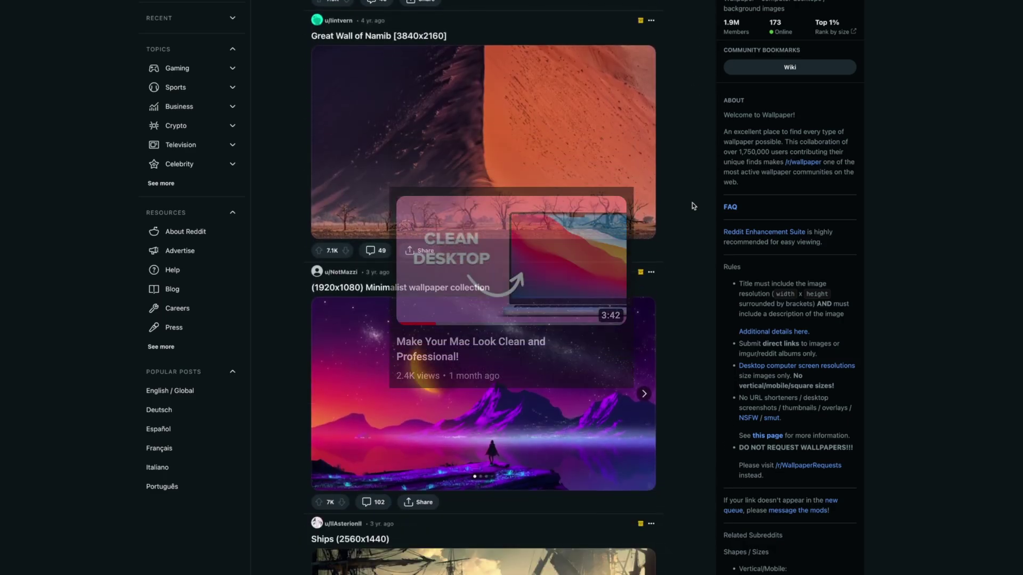
pyautogui.scroll(-3, 689, 207)
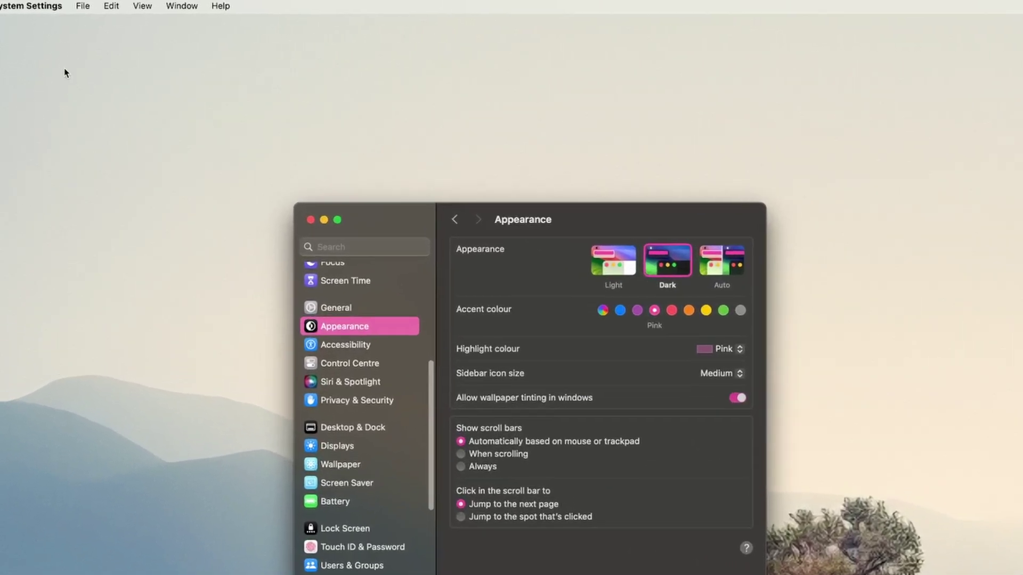
# Make the highlight colour Red with a Blue accent, previewing it in a Notes note
pyautogui.click(29, 5)
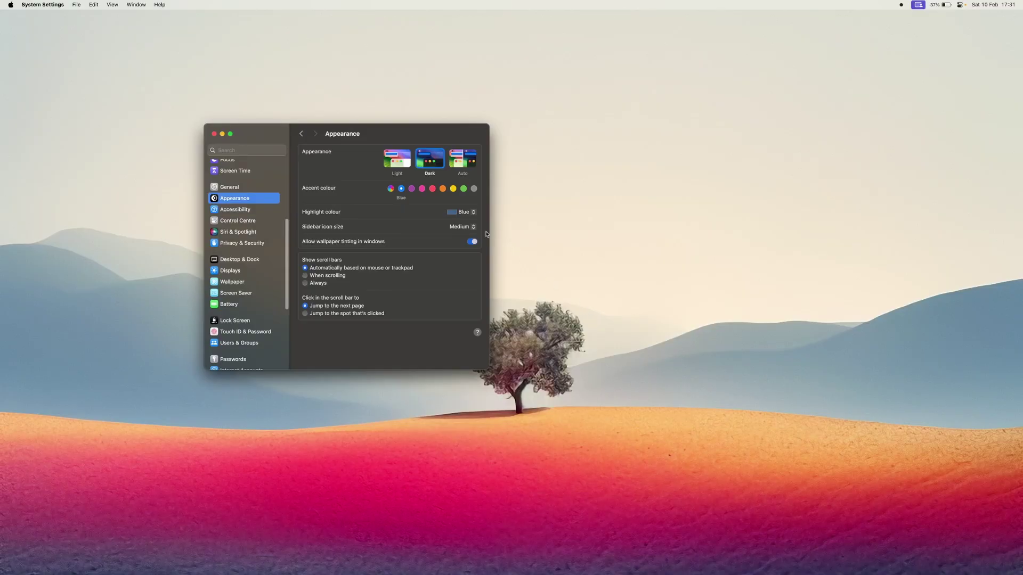
pyautogui.click(461, 212)
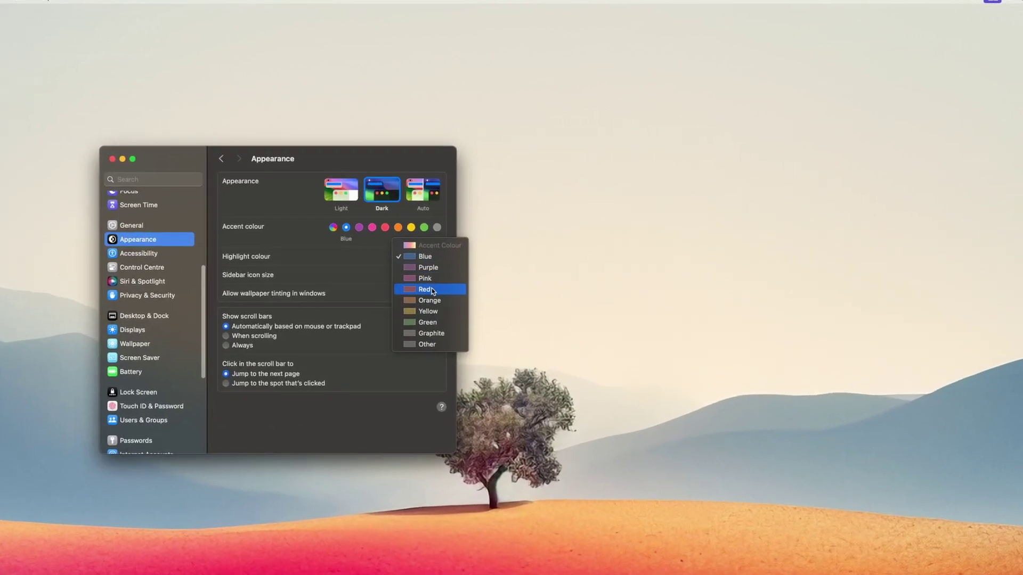
pyautogui.click(431, 289)
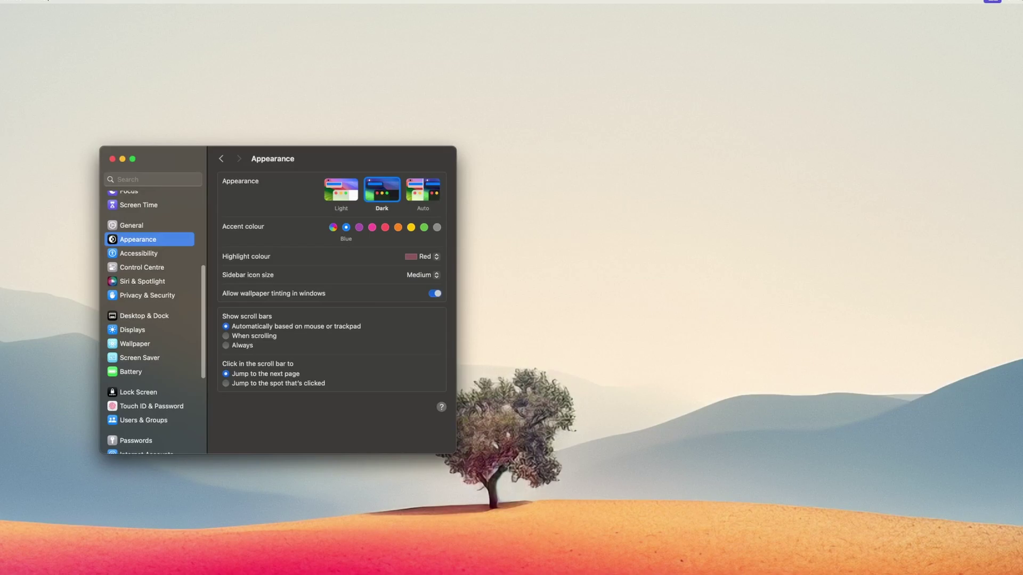
pyautogui.click(688, 569)
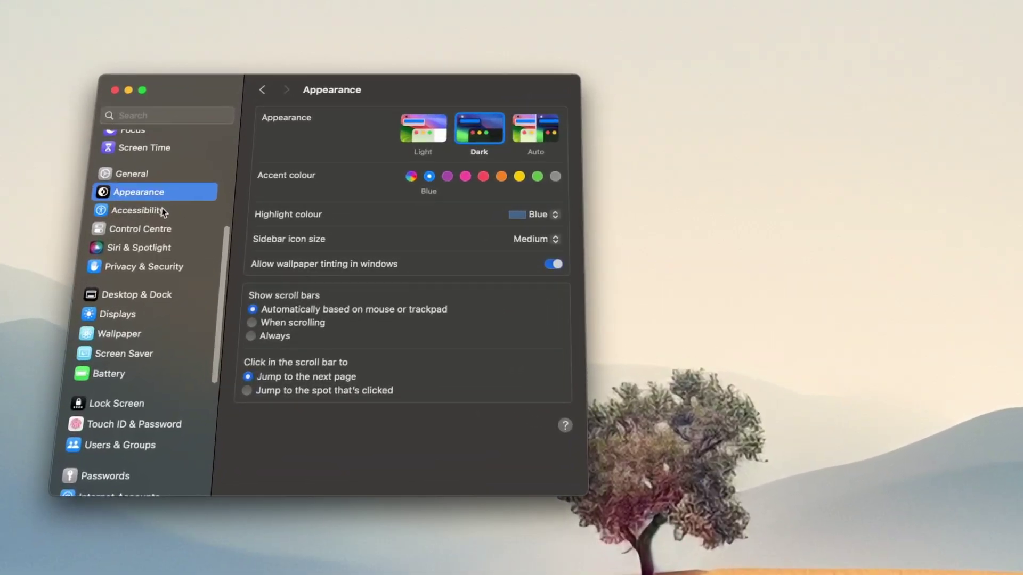
# Open Accessibility > Display and scroll down to the pointer size and colour options
pyautogui.click(152, 254)
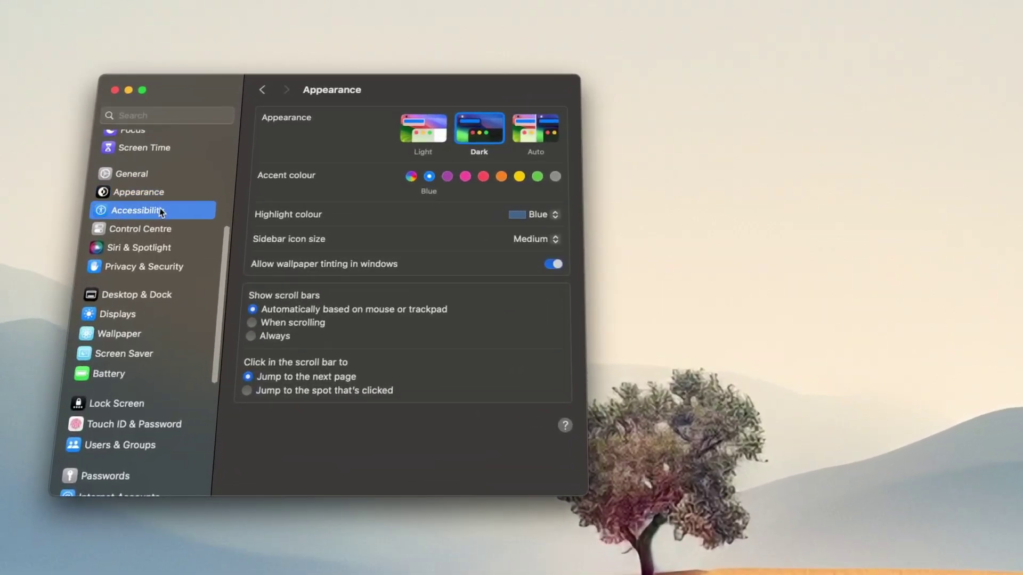
pyautogui.click(309, 192)
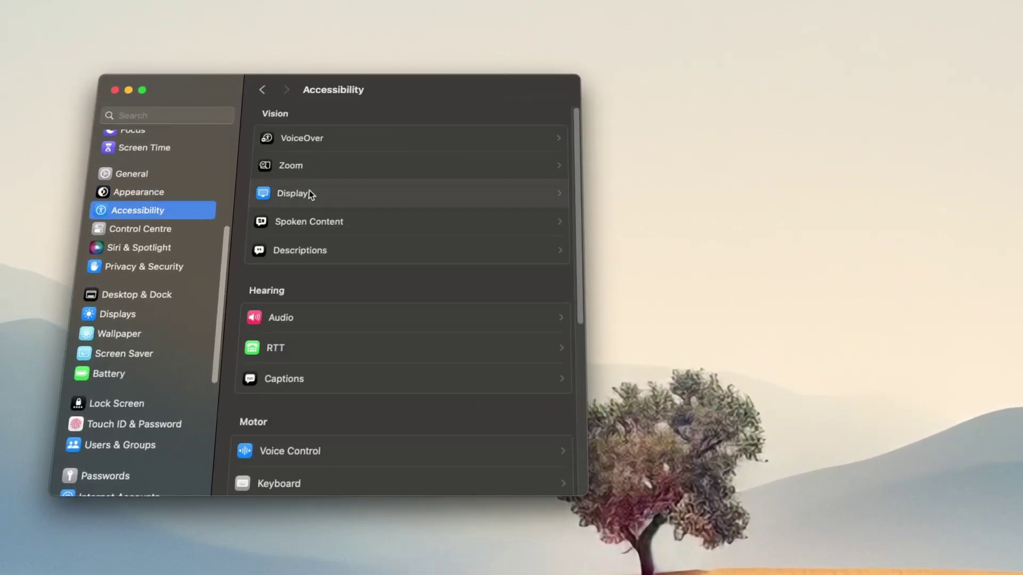
pyautogui.scroll(-1, 385, 258)
pyautogui.scroll(-10, 385, 258)
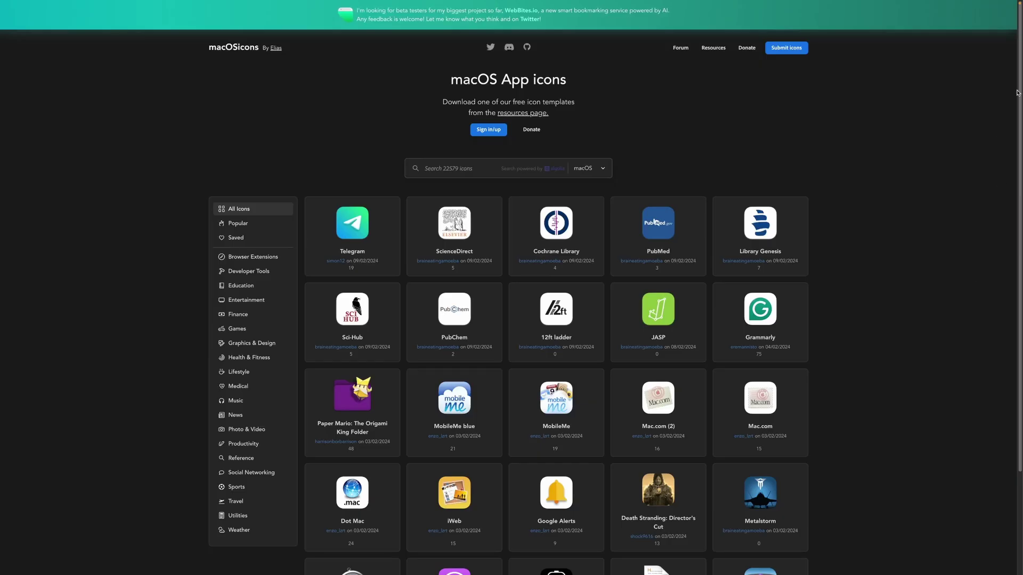
# Arrange the Applications window beside the Downloads Icons folder of five .icns files
pyautogui.moveTo(1018, 92); pyautogui.dragTo(1021, 253)
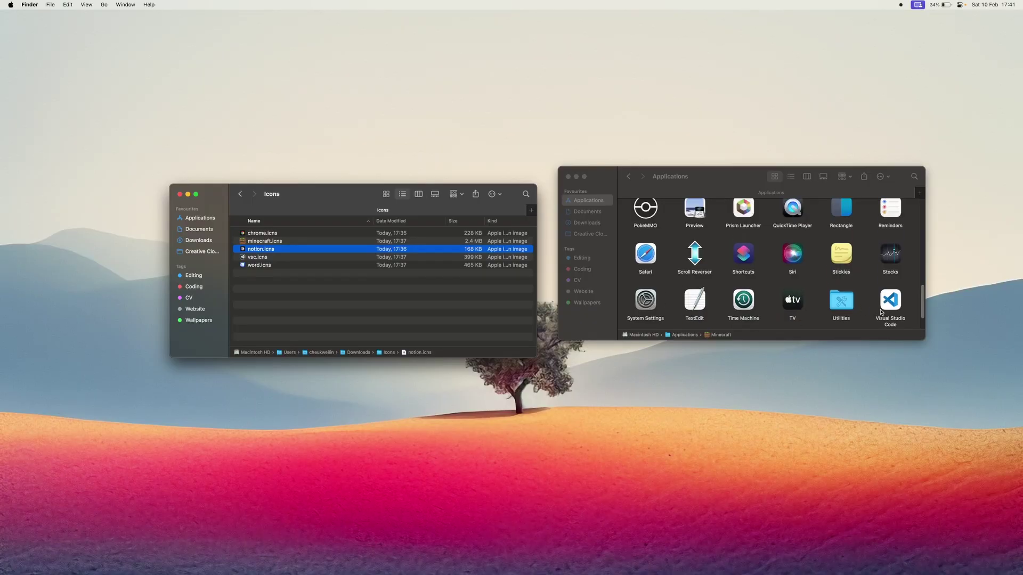
# Open Get Info for Visual Studio Code from the Applications folder
pyautogui.click(884, 304)
pyautogui.press('super+i')
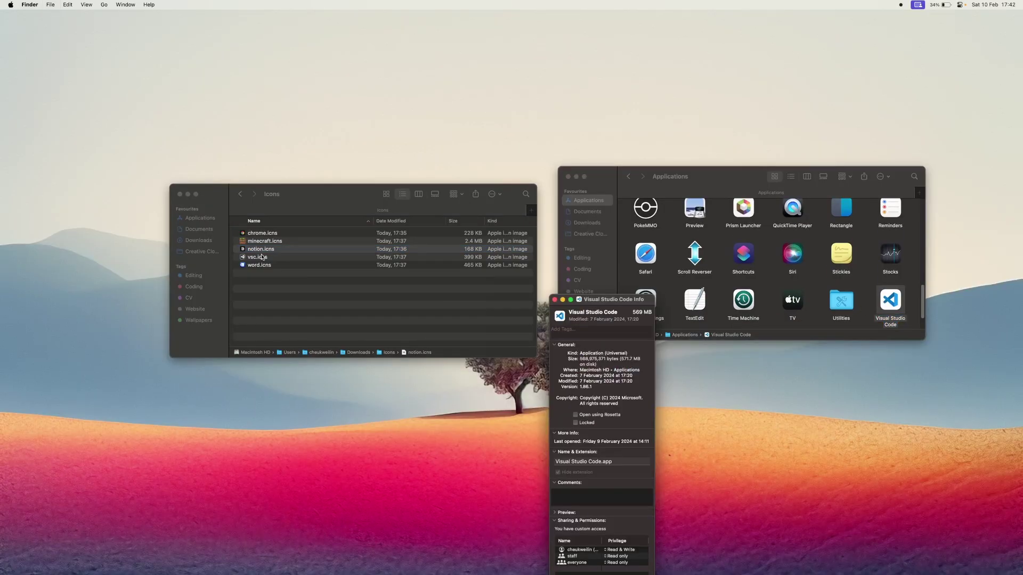